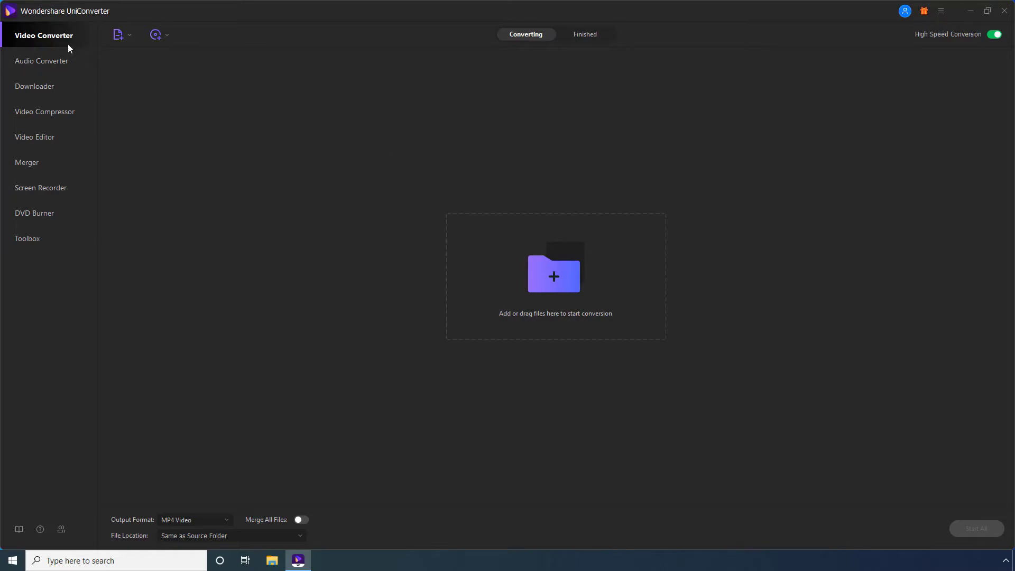
- Load the Sea Video Demo MOV clip (3840*2160, 22.98MB) from the Desktop
left_click(548, 278)
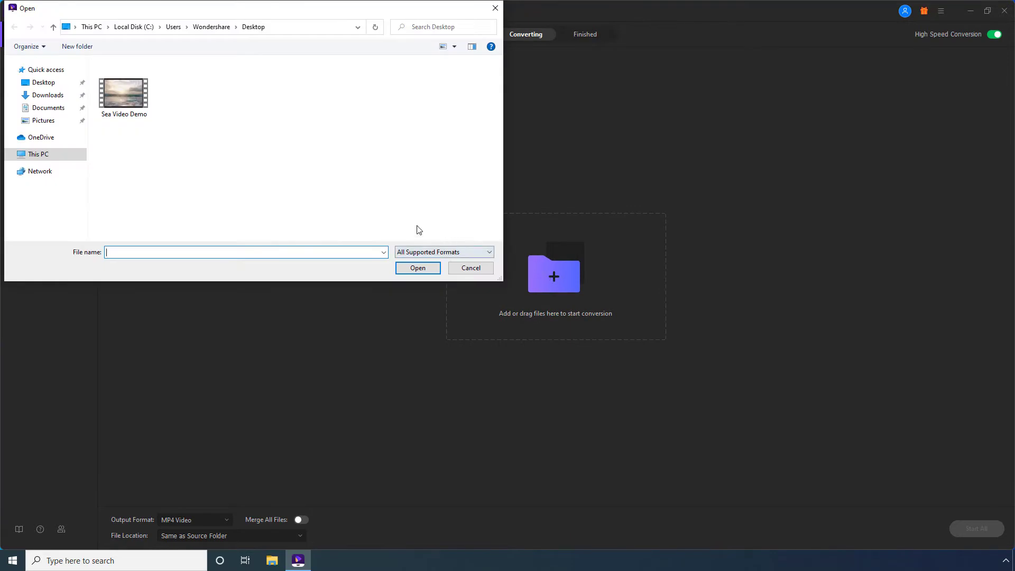
left_click(125, 98)
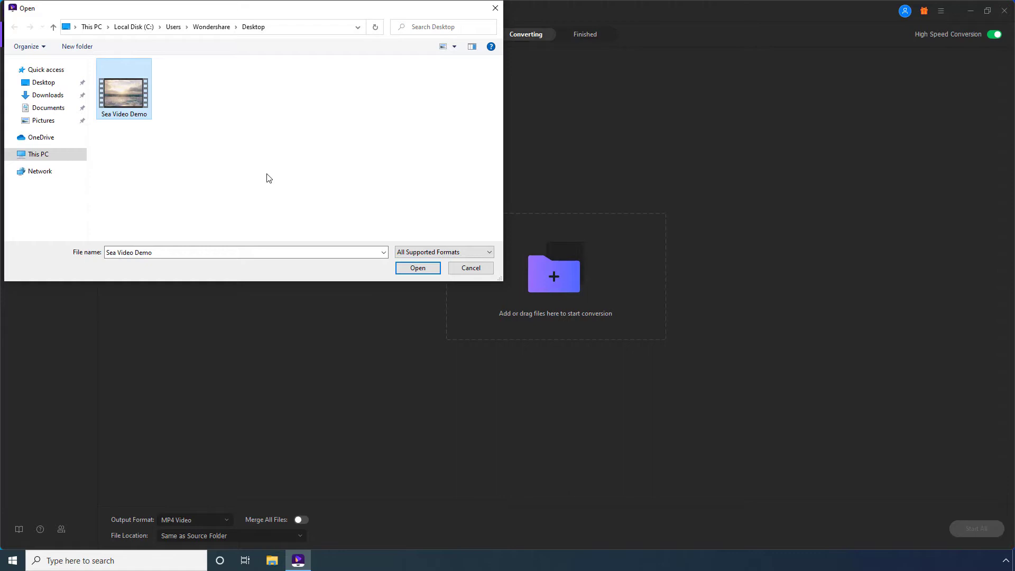
left_click(421, 269)
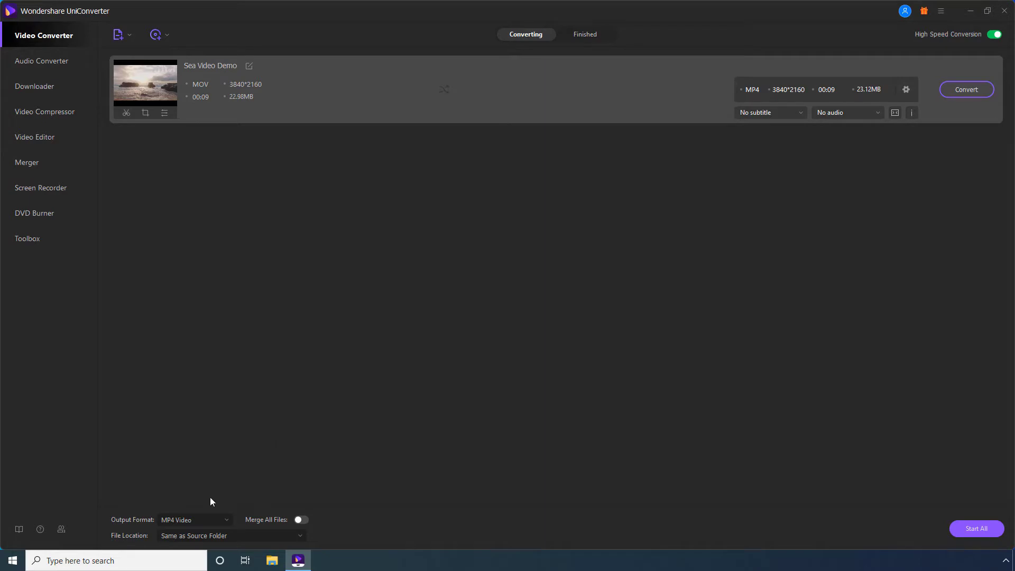
- Choose the MOV SD 480P preset (640*480, about 2.41MB) as the clip's output
left_click(196, 522)
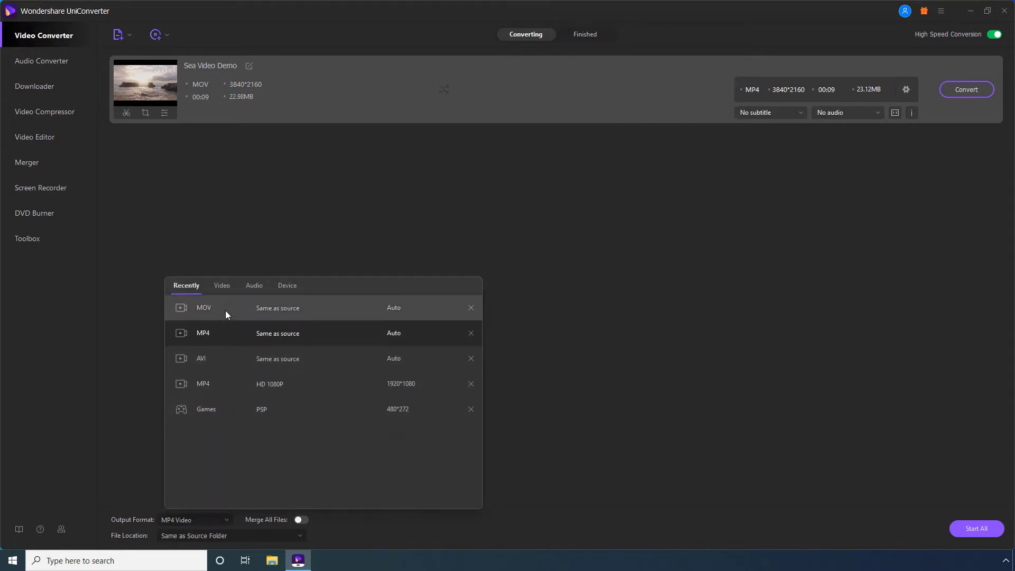
left_click(221, 291)
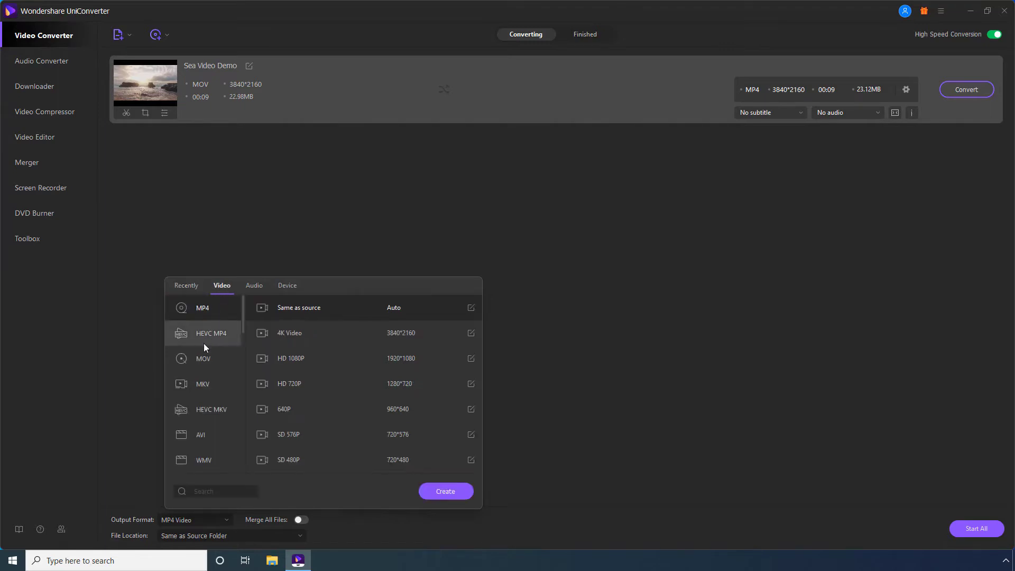
left_click(200, 359)
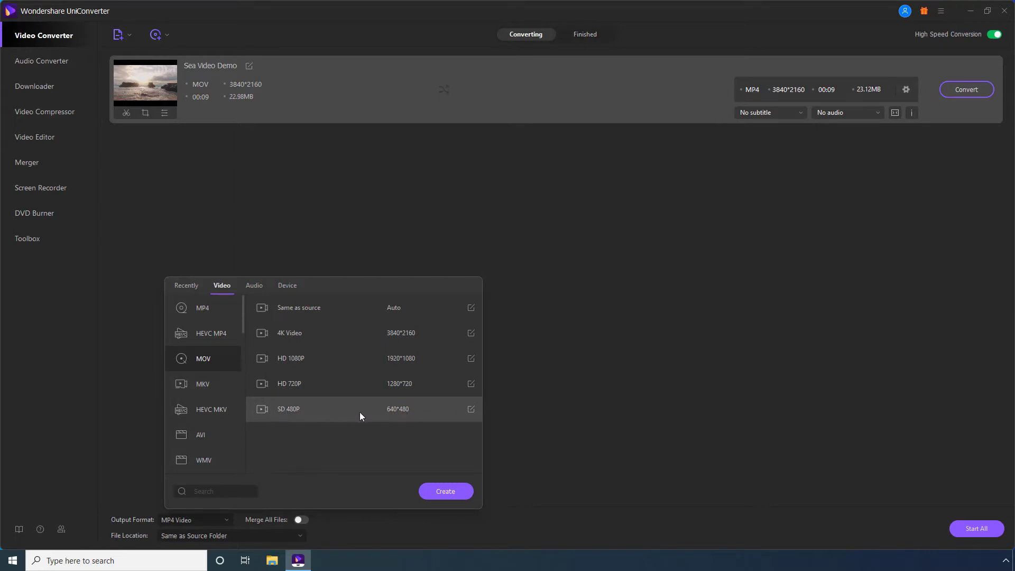
left_click(398, 413)
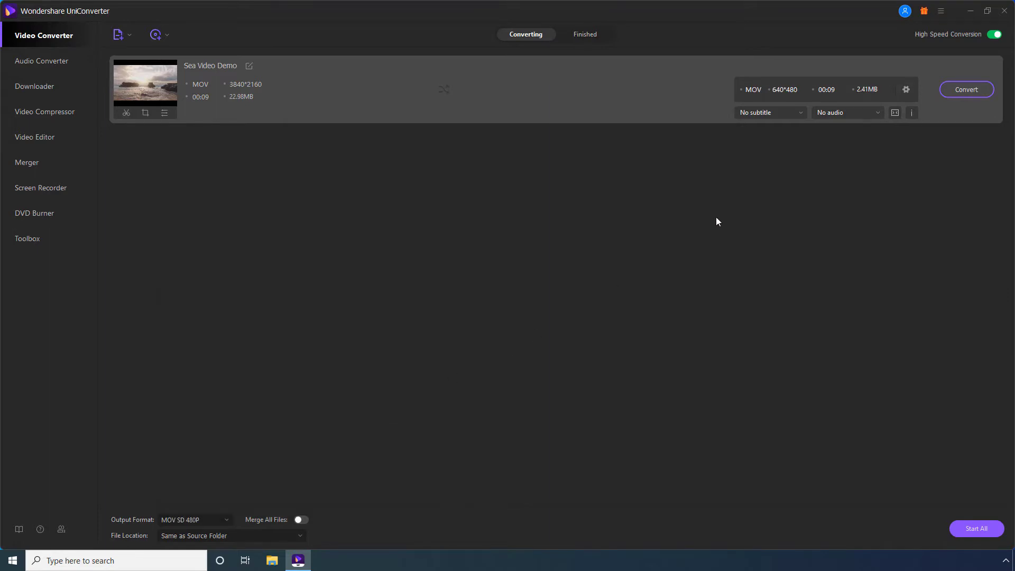
- Compress the clip's output to 320*240 resolution with a 2.30MB target size
left_click(895, 112)
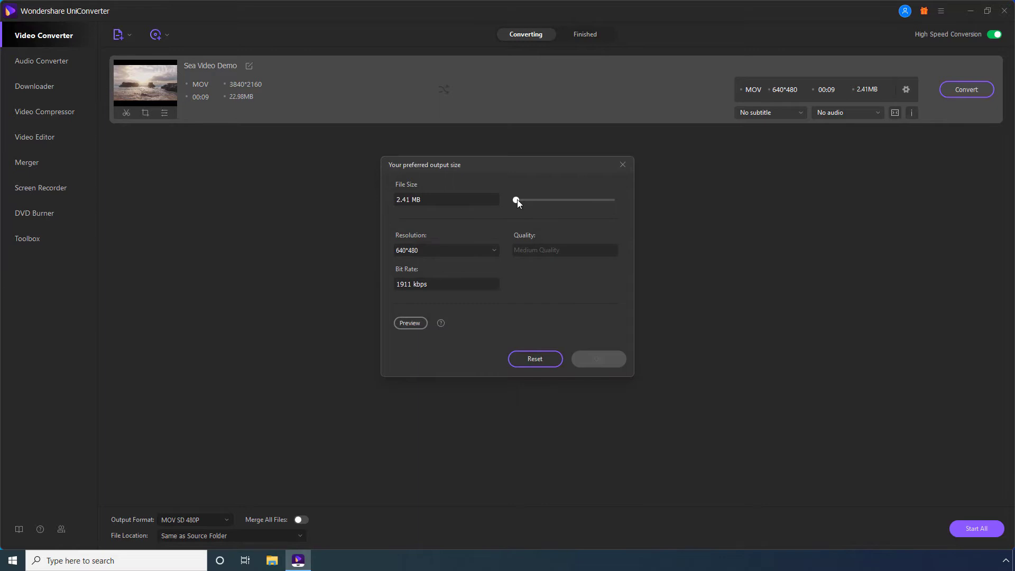
mouse_move(516, 199)
left_mouse_down()
mouse_move(529, 201)
mouse_move(510, 201)
left_mouse_up()
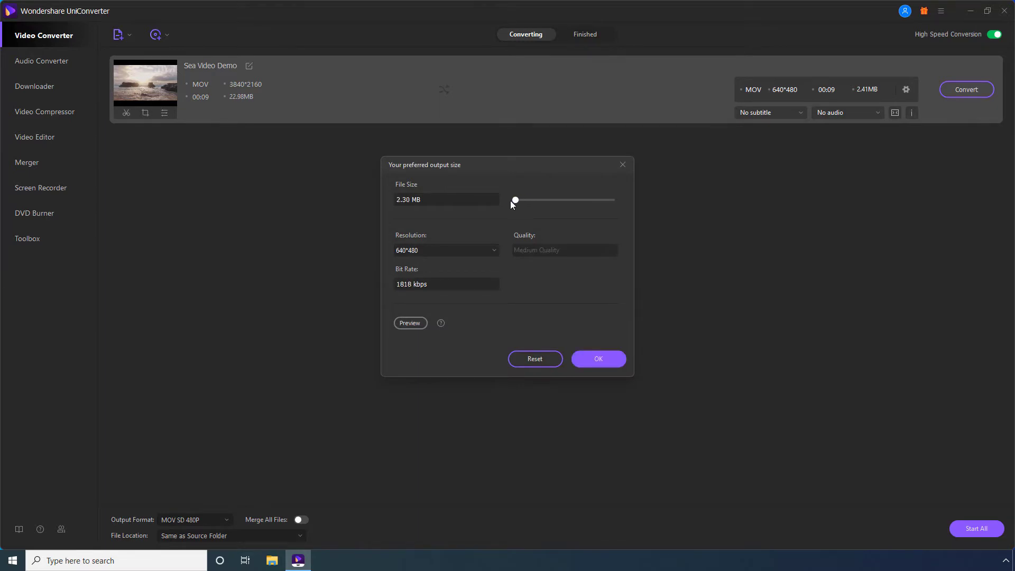
left_click(474, 252)
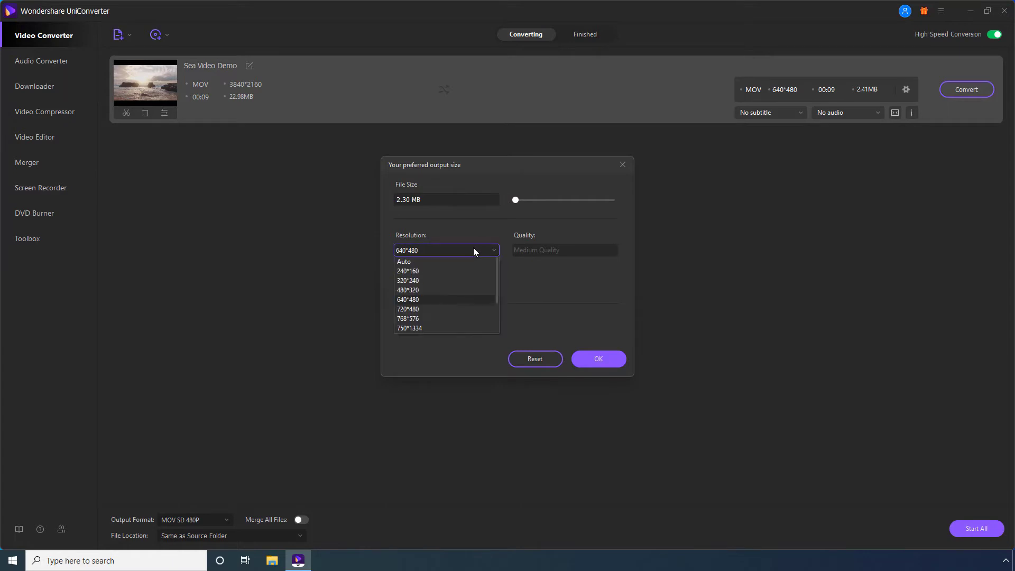
left_click(405, 281)
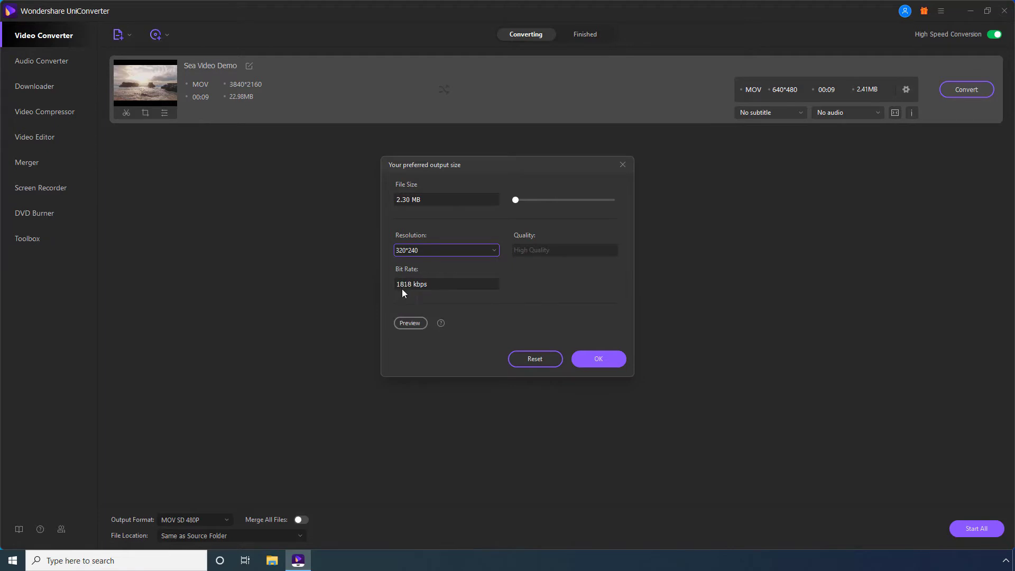
left_click(418, 323)
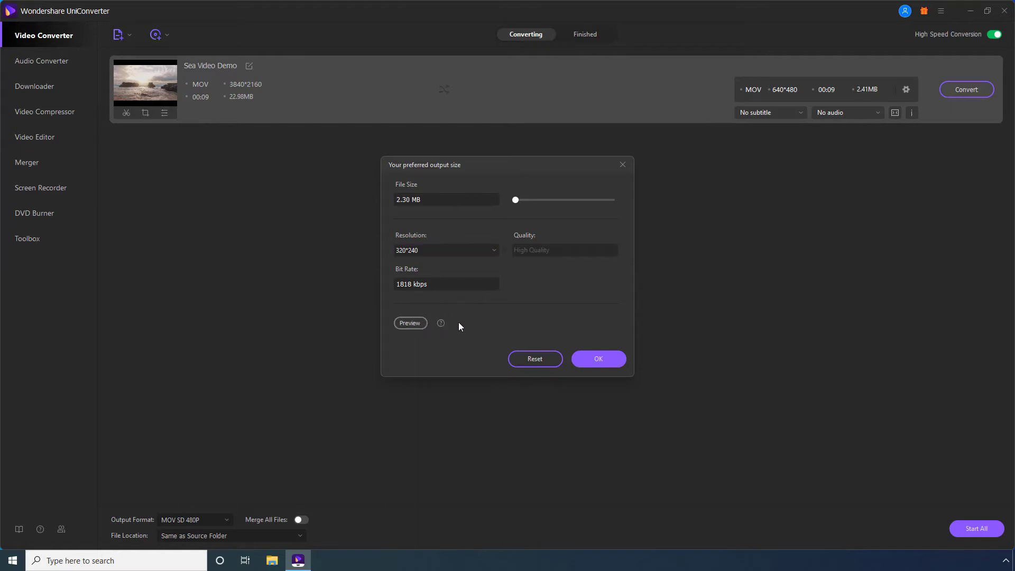
left_click(595, 360)
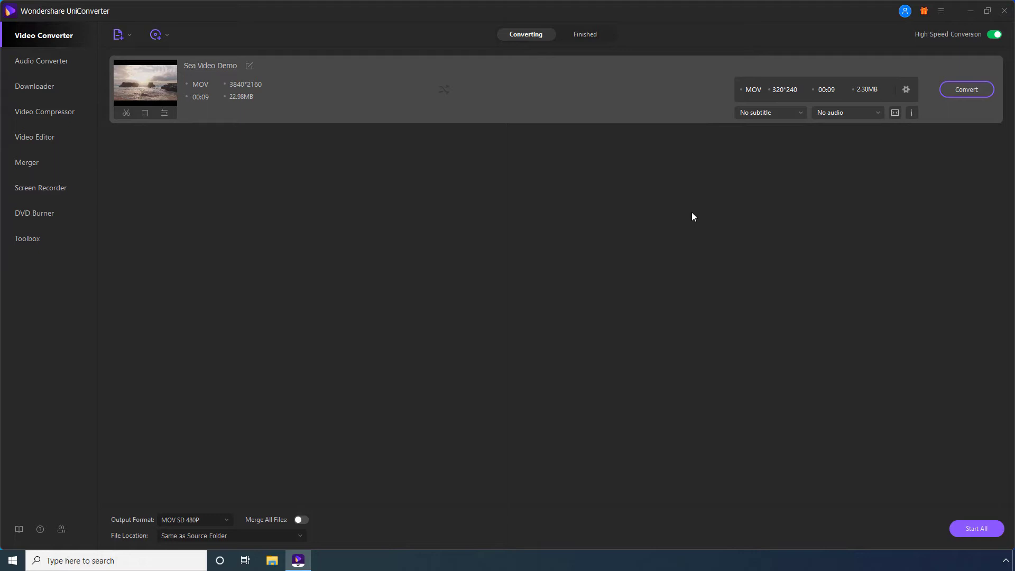
- Convert the clip and view the resulting Sea Video Demo (2), a 2.11MB 320*240 MOV, under Finished
left_click(960, 94)
left_click(585, 34)
mouse_move(836, 66)
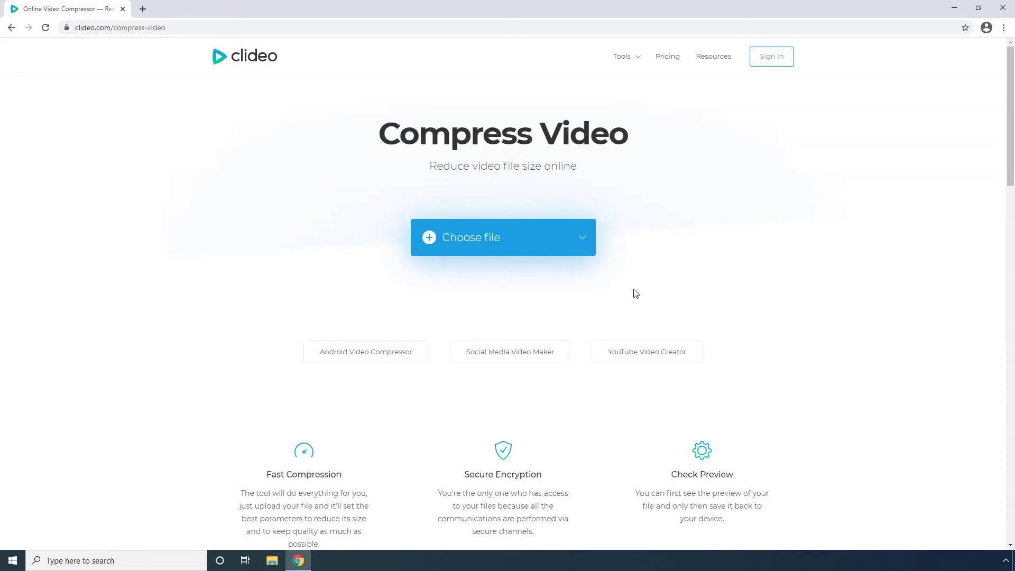
- Reveal Clideo's Google Drive, Dropbox and URL upload options for the video compressor
left_click(585, 244)
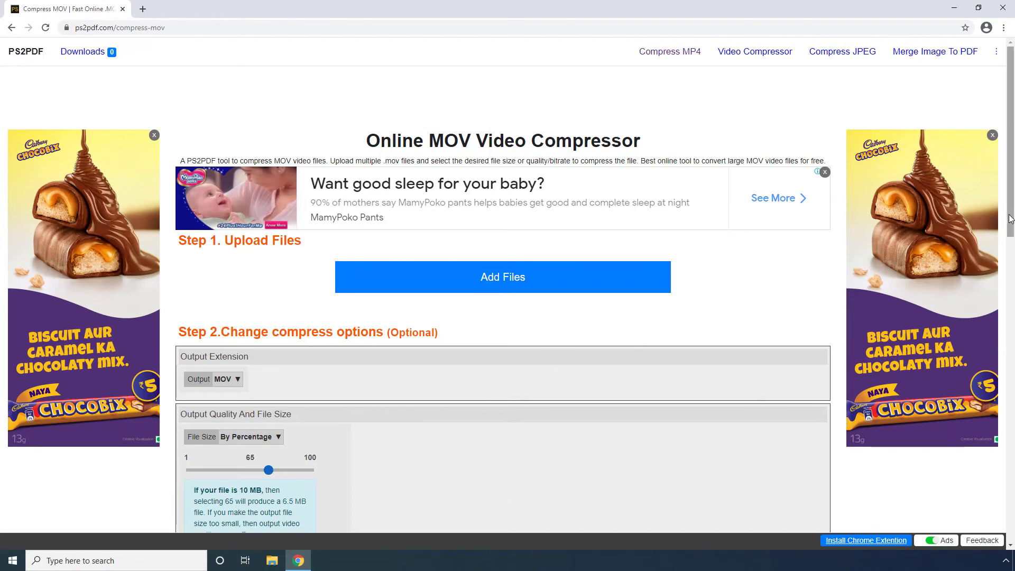
- Scroll PS2PDF's MOV compressor page down to the Step 2 options and Compress Now button
left_click_drag(1009, 220, 1010, 293)
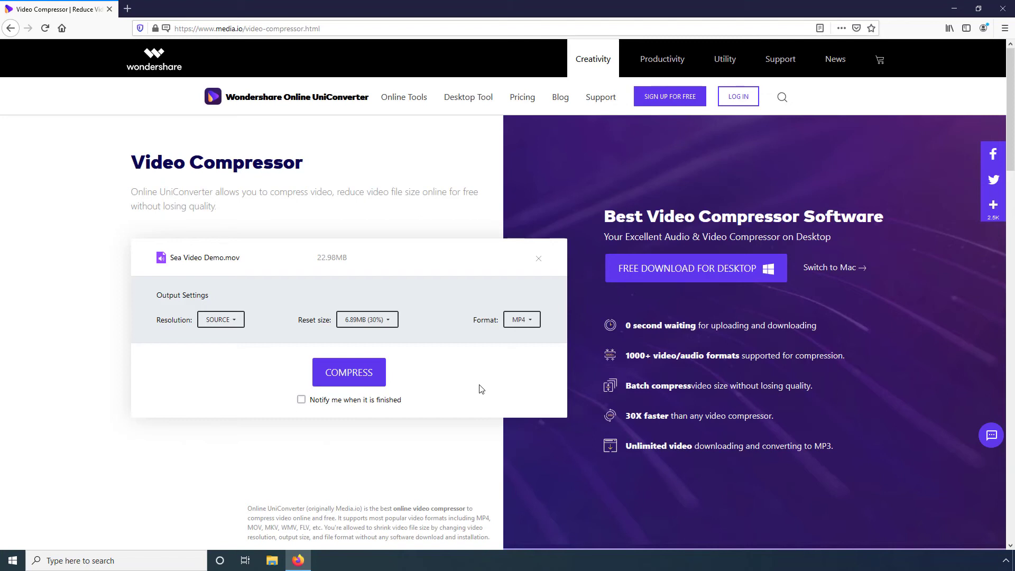
- Check the resolution and size choices, switch format from MP4 to MOV, and compress at 6.89MB
left_click(237, 325)
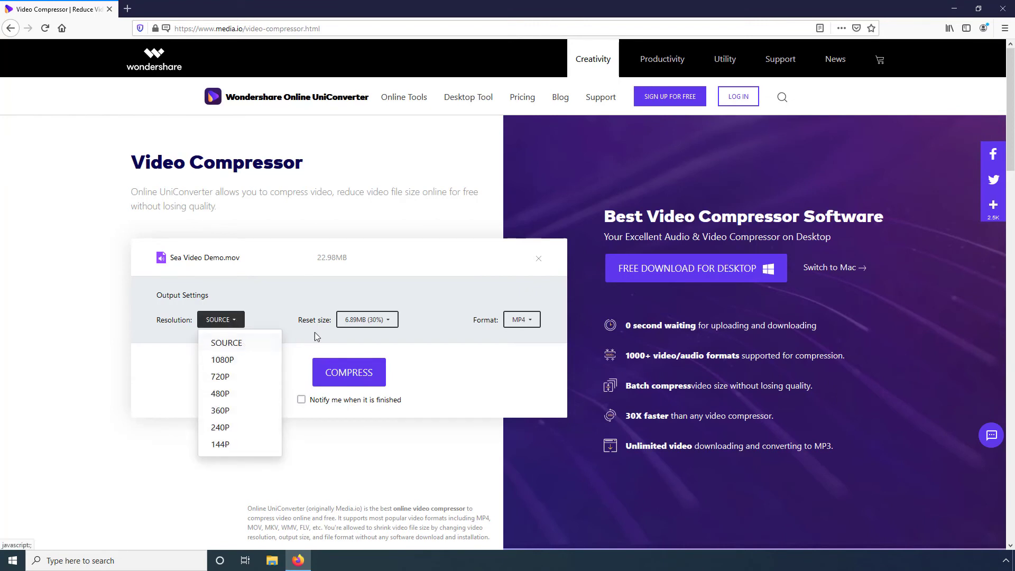
left_click(362, 323)
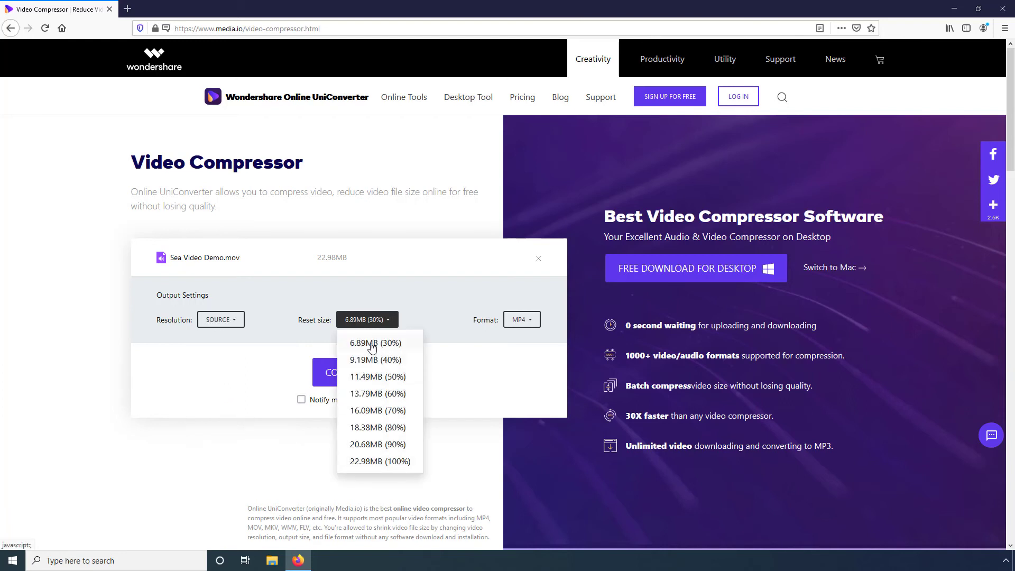
left_click(532, 327)
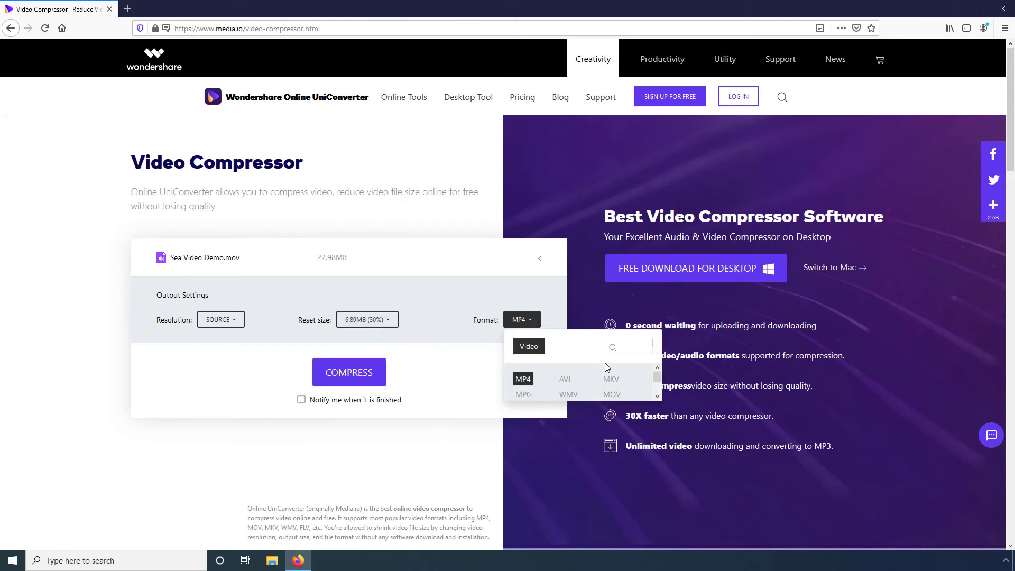
left_click_drag(655, 377, 657, 383)
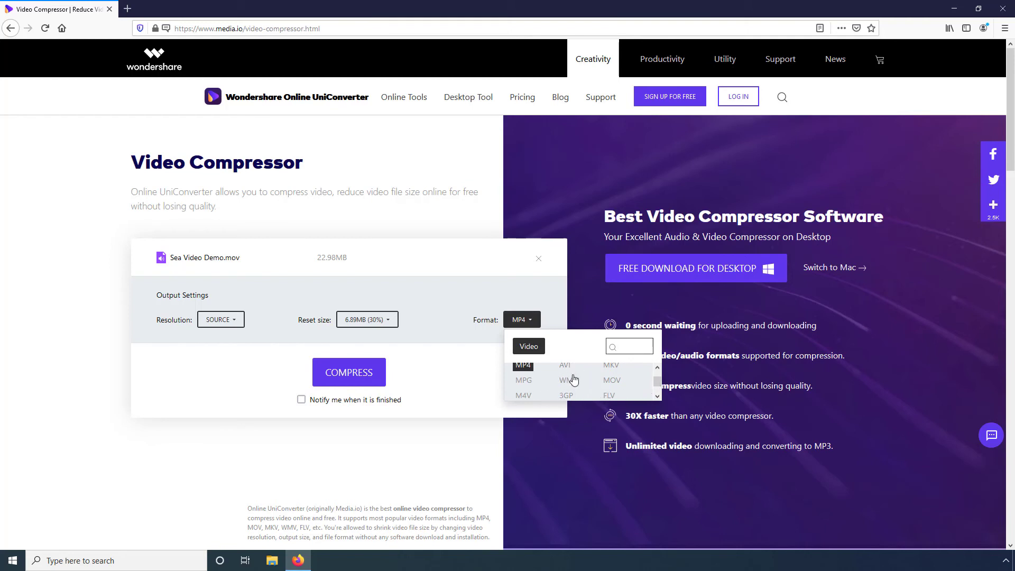
left_click(611, 380)
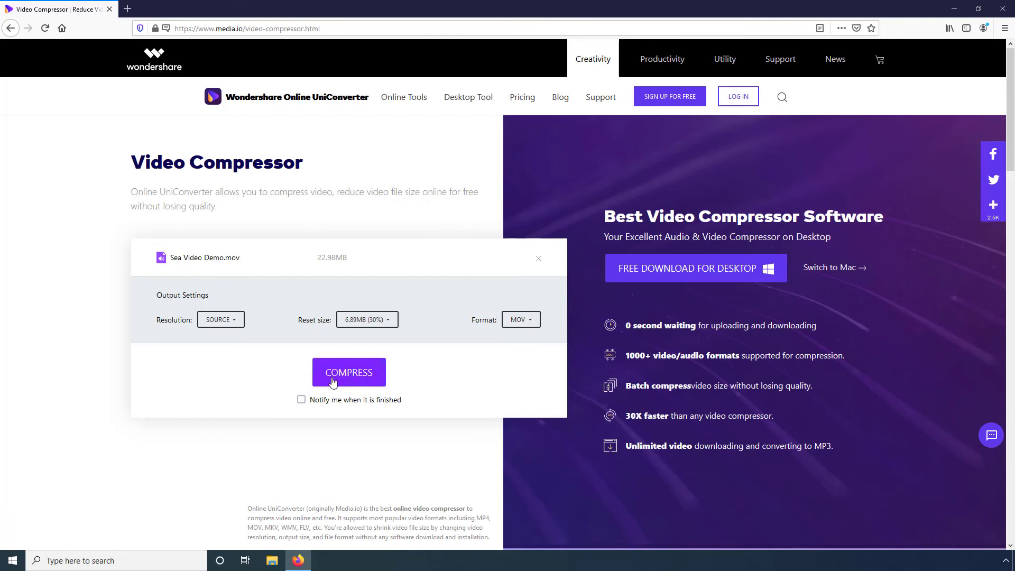
left_click(371, 381)
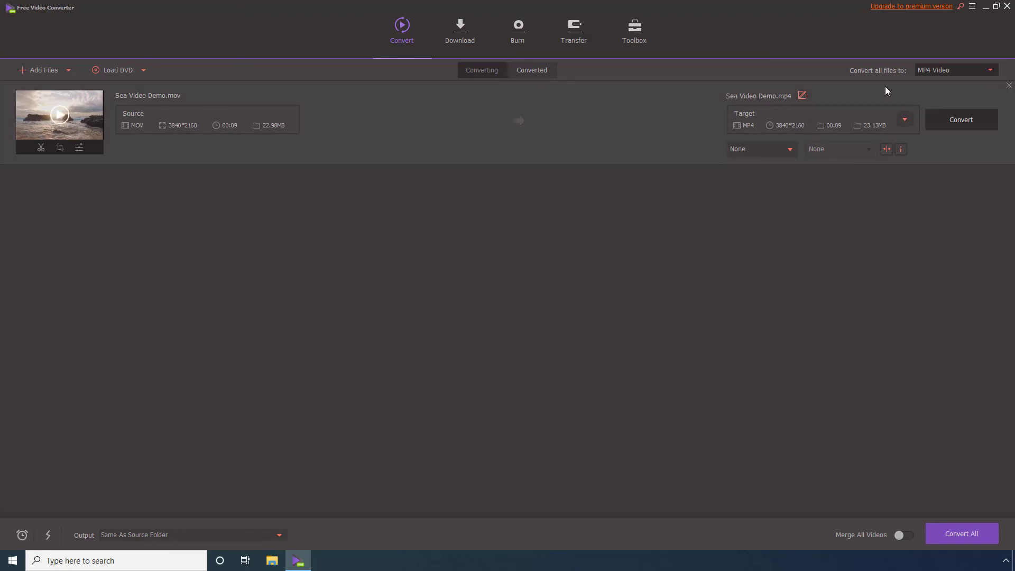
- Choose the MOV HD 720P preset (1280*720, about 6.98MB) as the conversion target
left_click(939, 74)
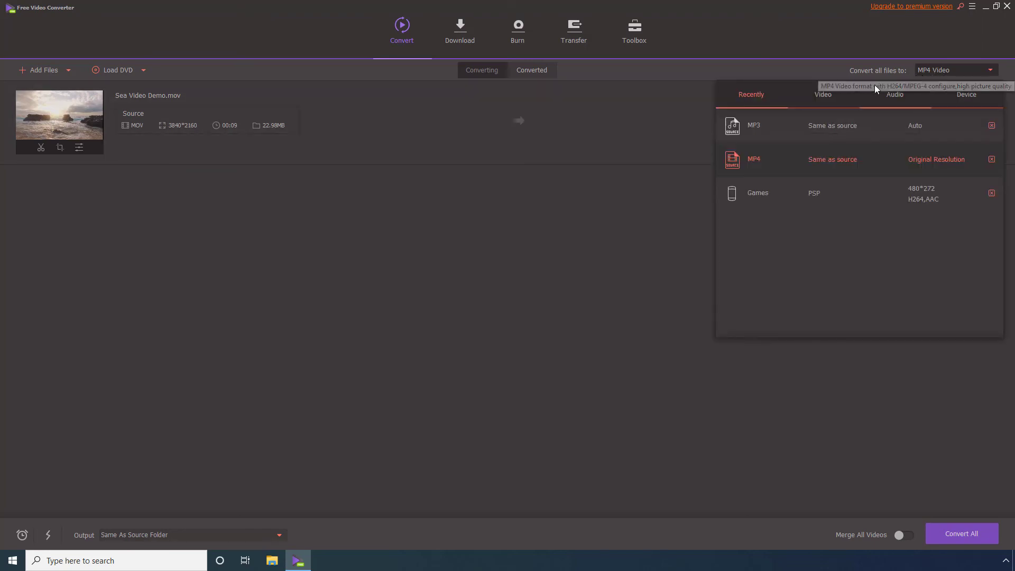
left_click(823, 96)
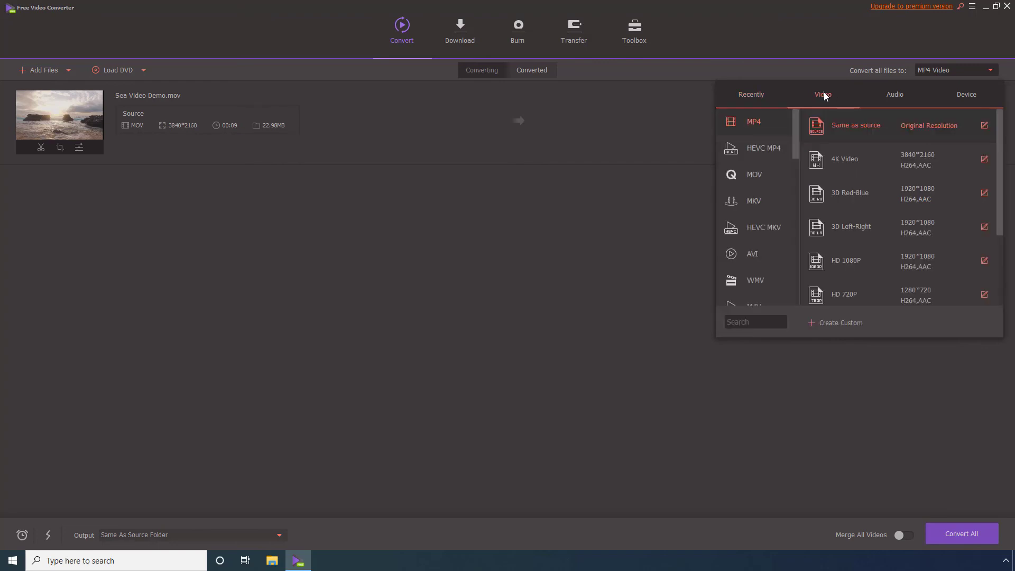
left_click(758, 175)
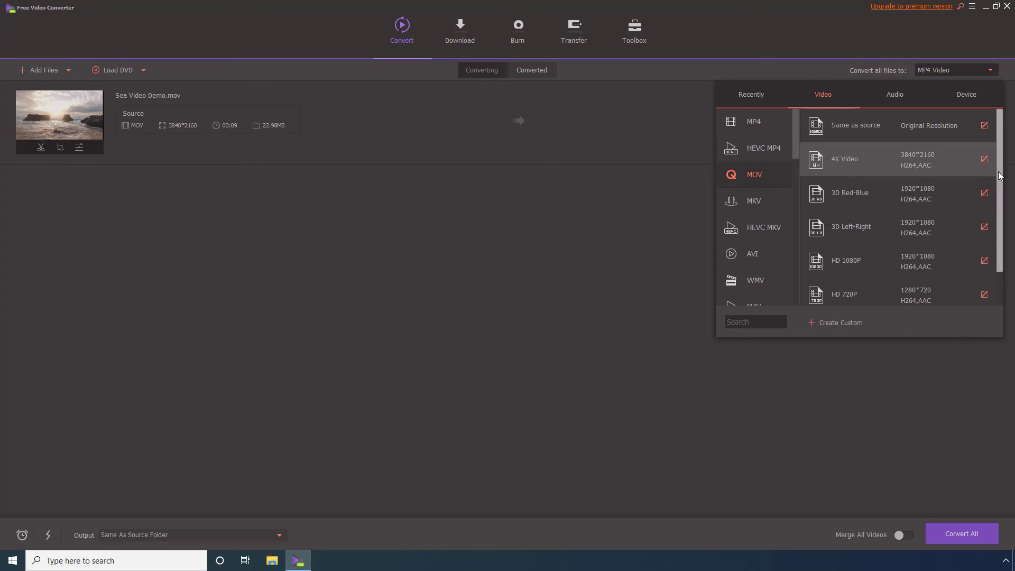
scroll(1000, 201, "down", 1)
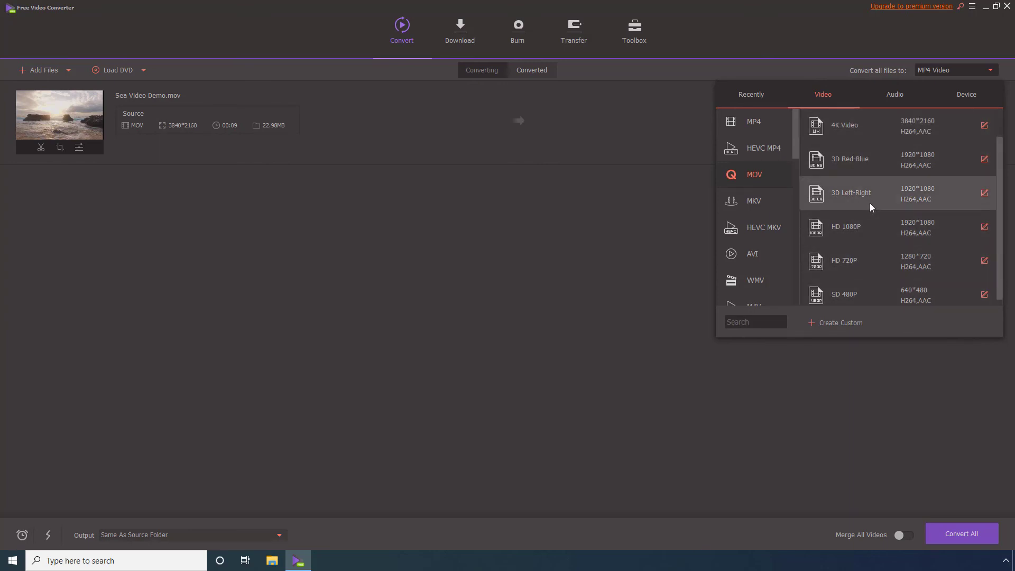
left_click(847, 252)
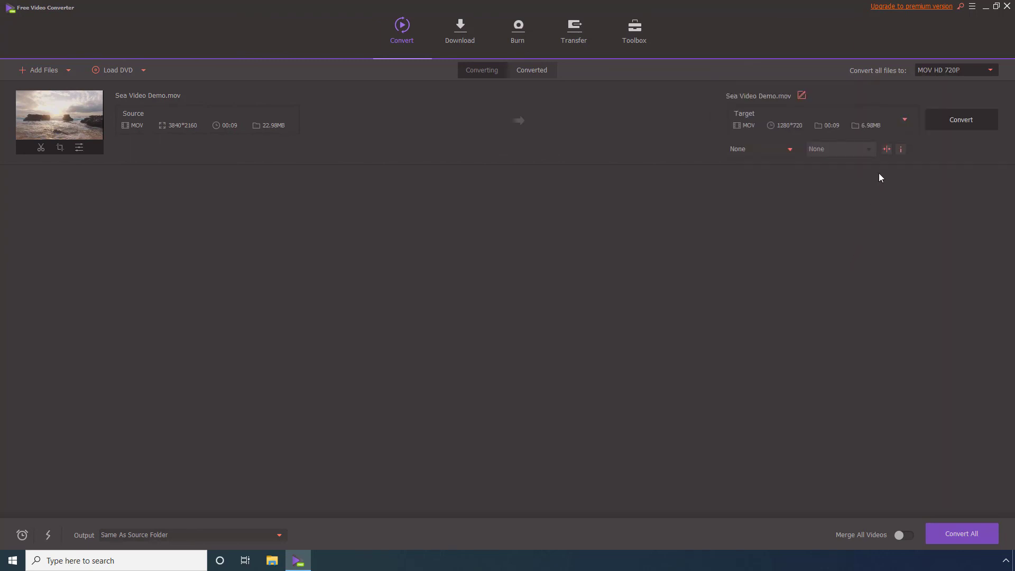
- Reduce the clip's target size to 4.39MB at 1280*720, then view the empty Converted list
left_click(886, 149)
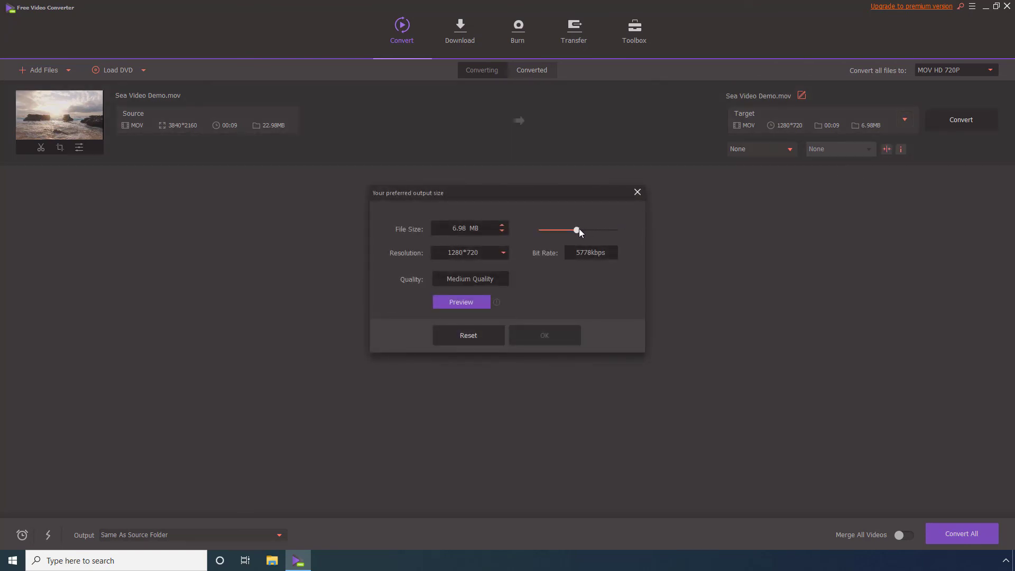
left_click_drag(577, 231, 558, 234)
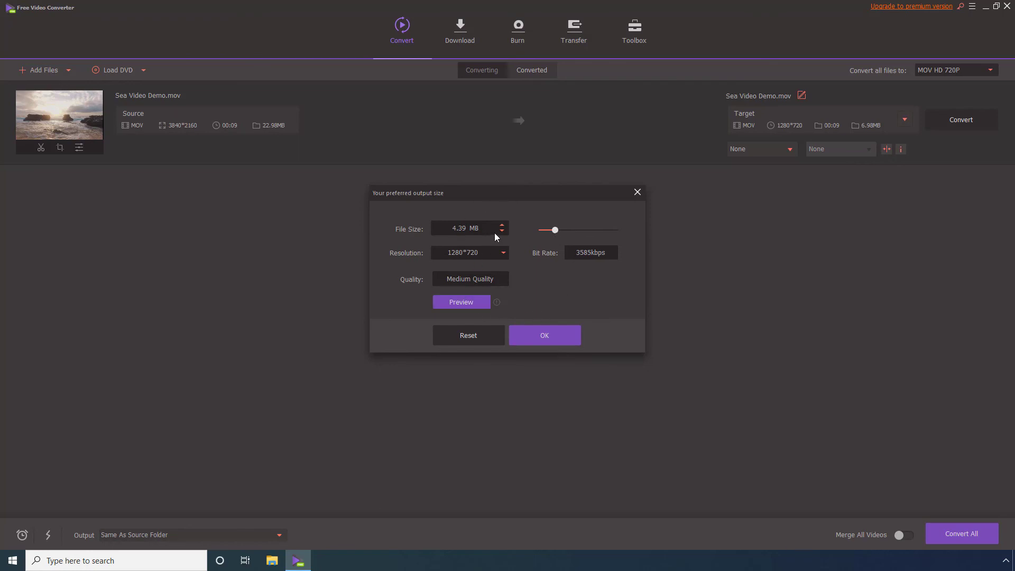
left_click(547, 331)
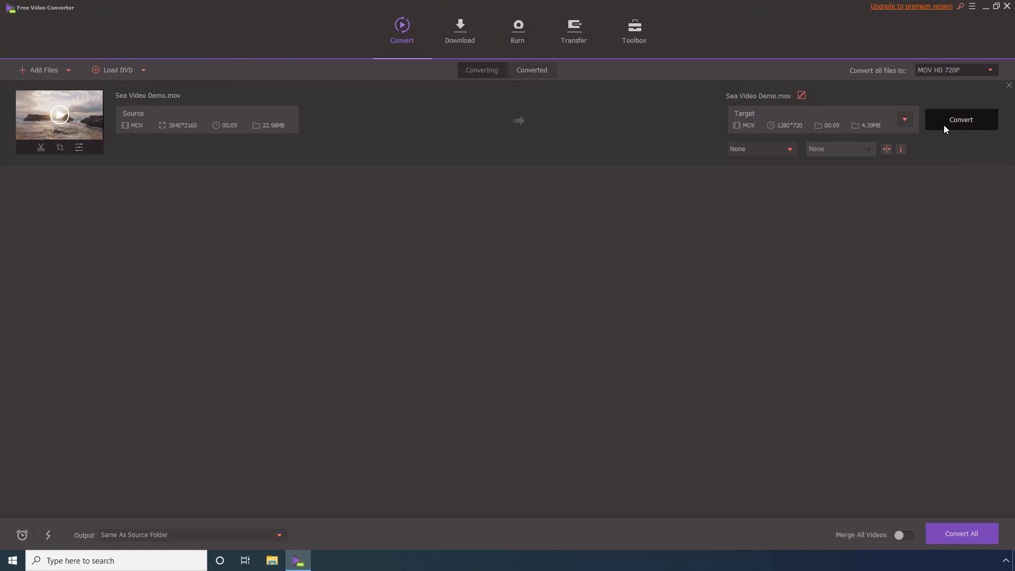
left_click(538, 71)
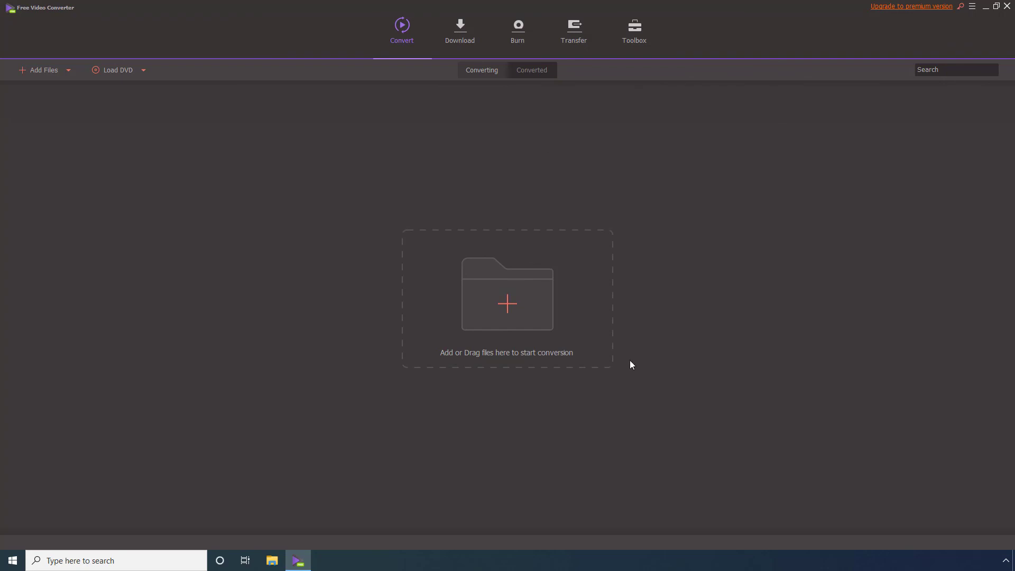